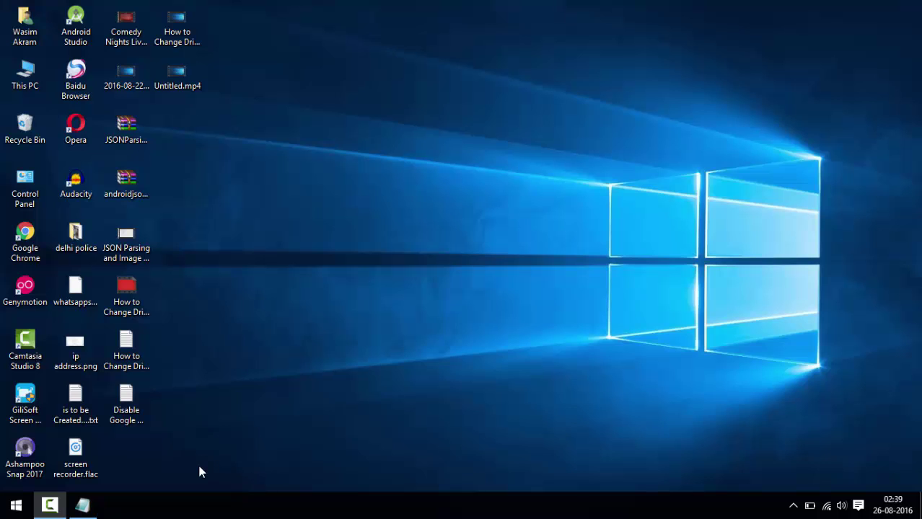
# Bring up Disable Google Custom search.txt with its six proxy-removal steps in Notepad
pyautogui.click(76, 511)
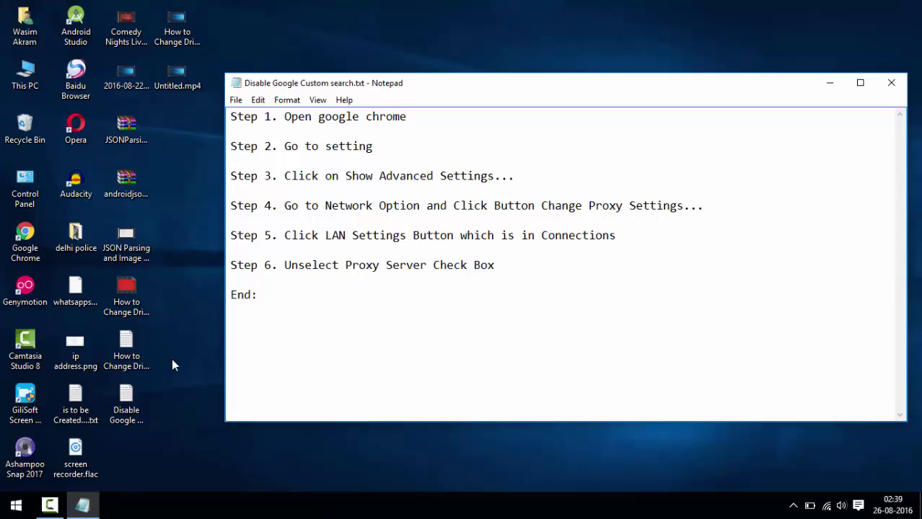
# Launch Opera, search Google for 'hello', and highlight the cse.google.com domain in the address bar
pyautogui.doubleClick(71, 143)
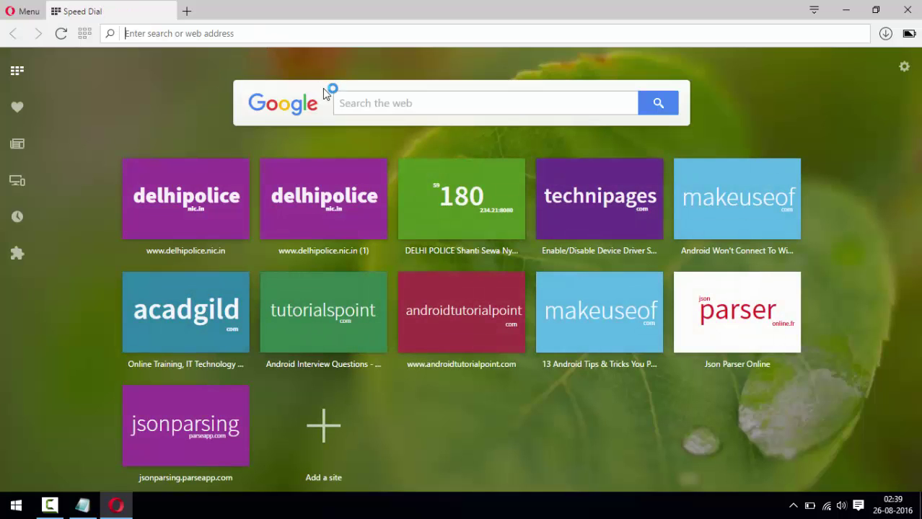
pyautogui.click(350, 102)
pyautogui.write('h')
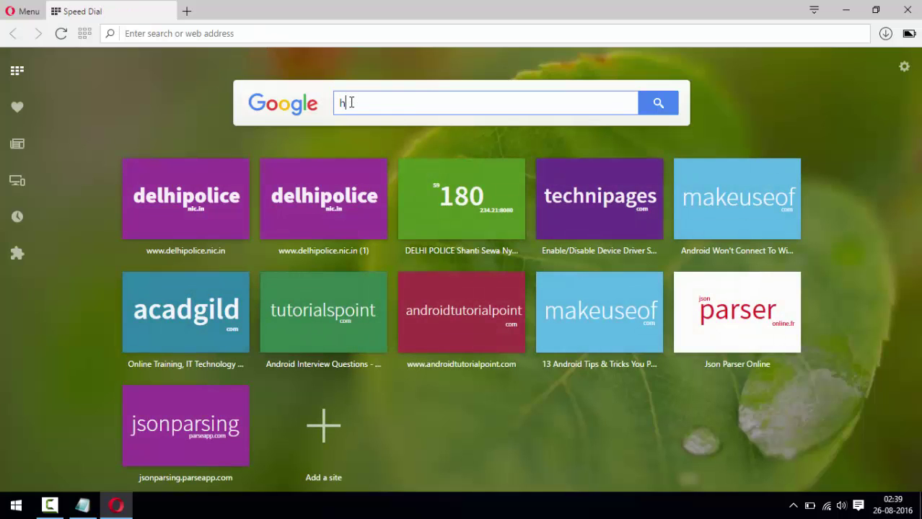
pyautogui.write('ello')
pyautogui.press('Return')
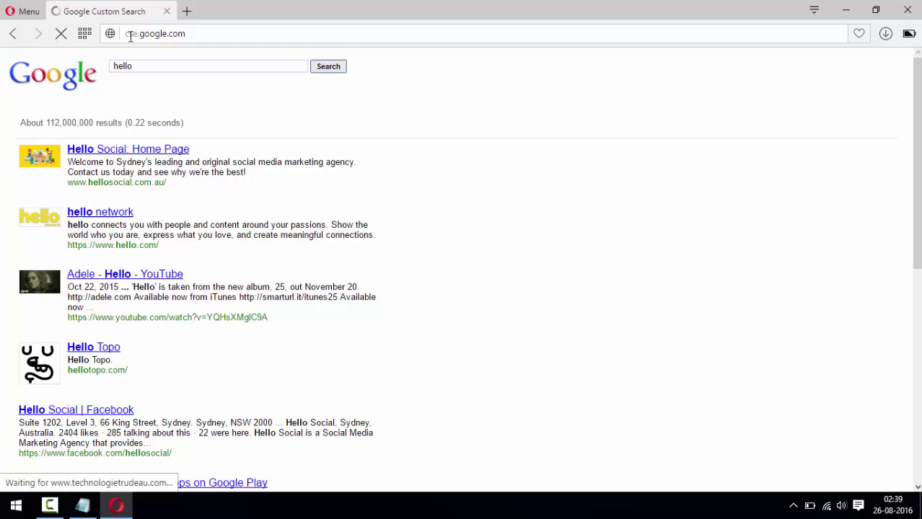
pyautogui.moveTo(125, 34); pyautogui.dragTo(185, 37)
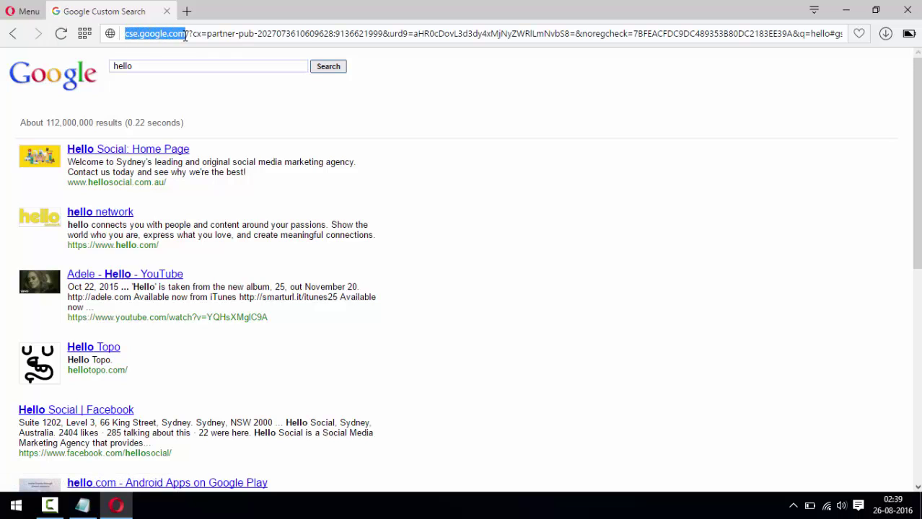
pyautogui.click(131, 36)
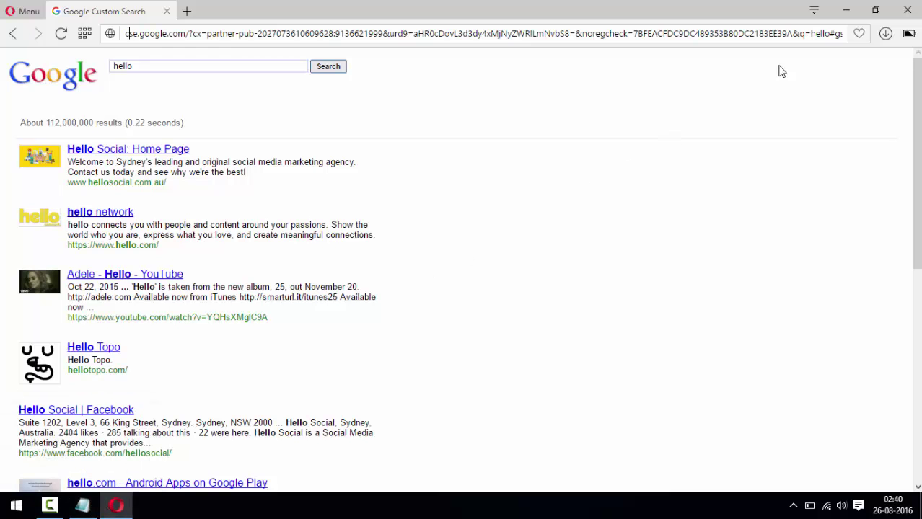
# Close Opera, launch Google Chrome on a new tab, and bring the step notes back in front
pyautogui.click(906, 11)
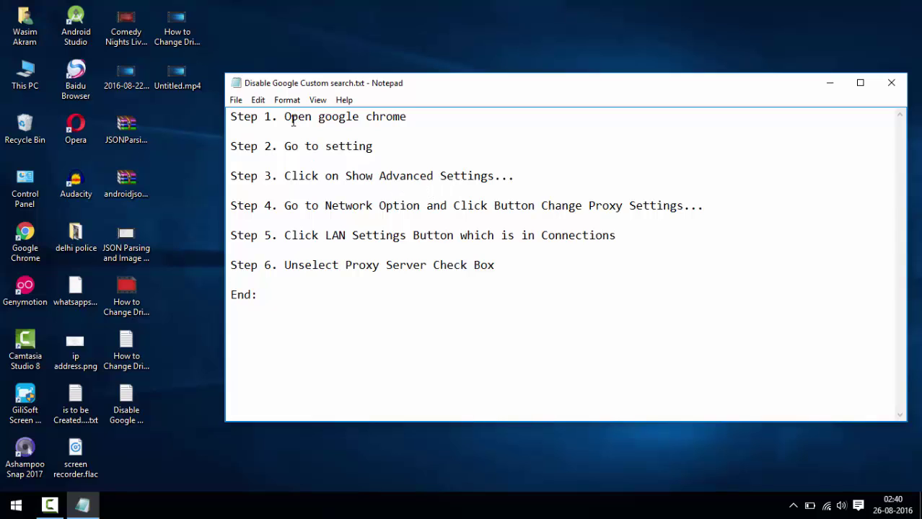
pyautogui.click(177, 162)
pyautogui.doubleClick(25, 242)
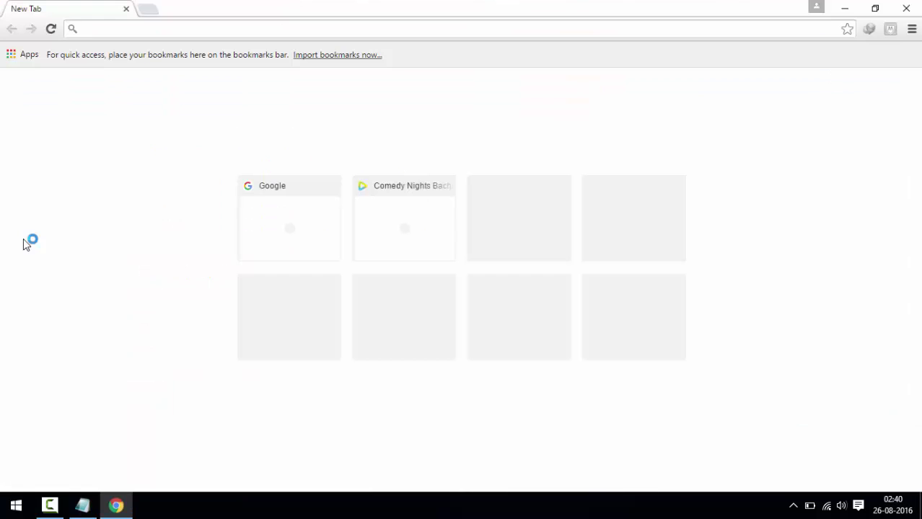
pyautogui.click(82, 506)
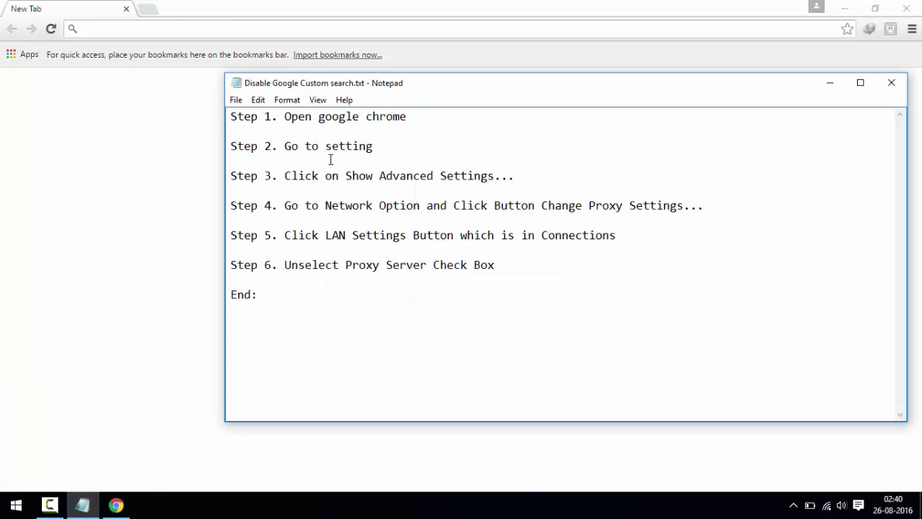
# Open Chrome's Settings page from the browser menu, then check the step notes
pyautogui.click(577, 437)
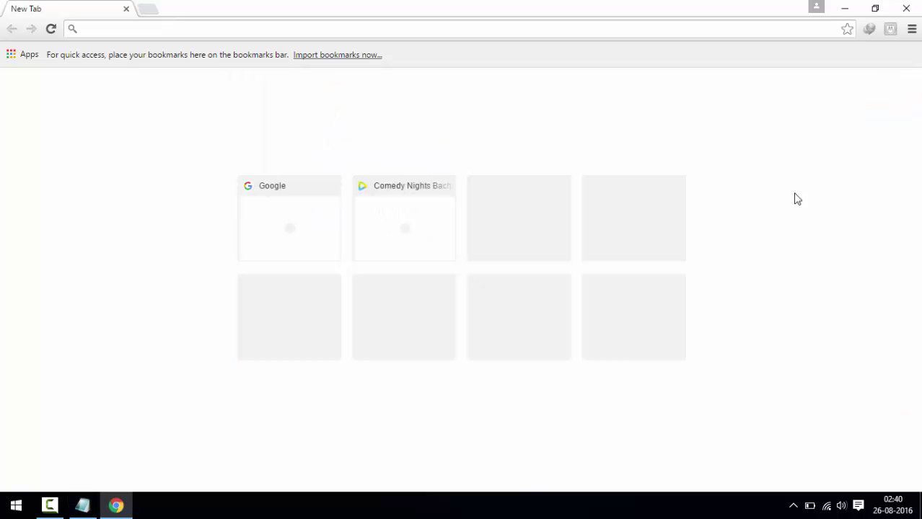
pyautogui.click(914, 30)
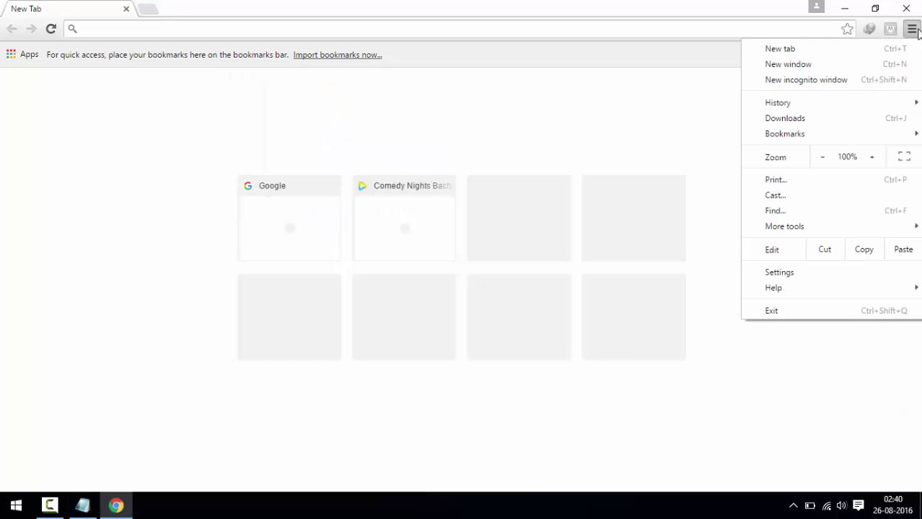
pyautogui.click(831, 273)
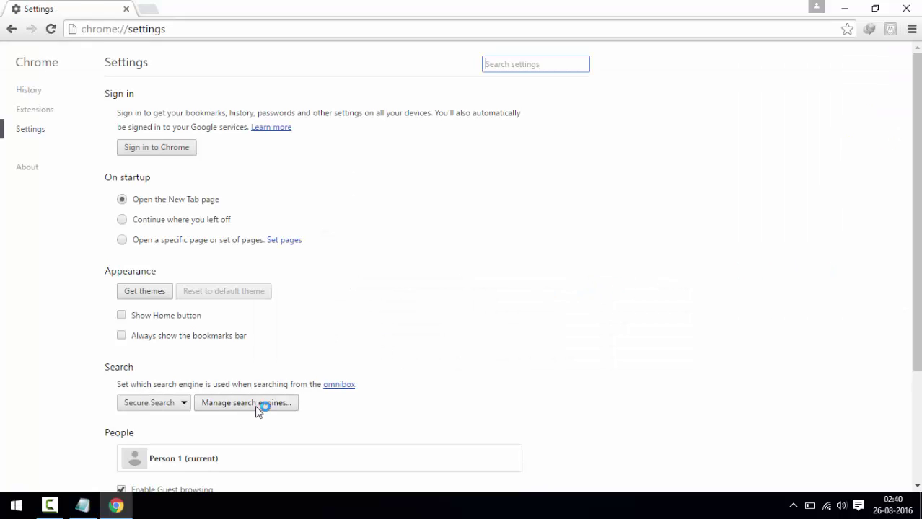
pyautogui.click(83, 505)
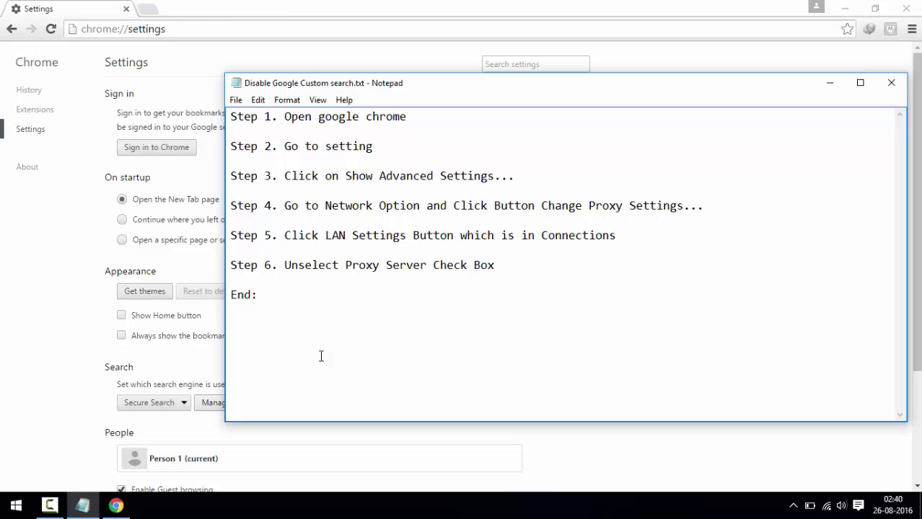
# Expand Show advanced settings and scroll down to the Network section
pyautogui.click(23, 357)
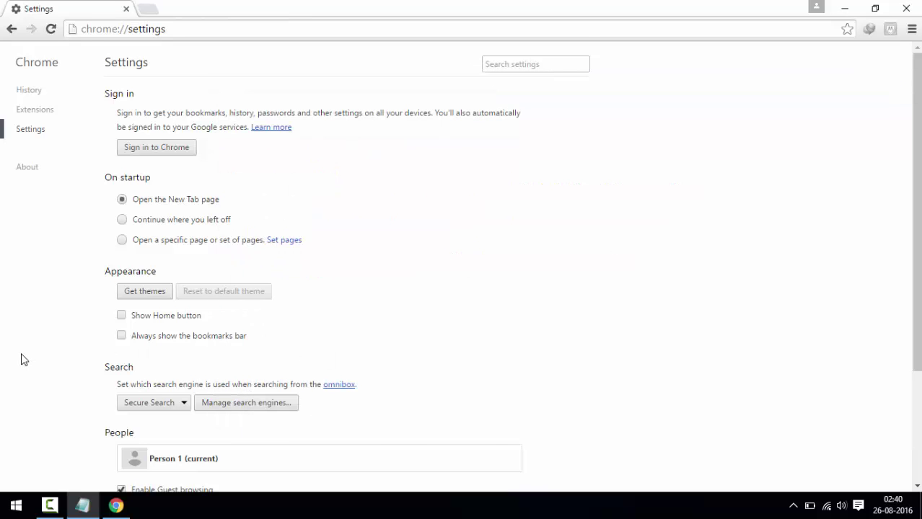
pyautogui.scroll(-3, 353, 355)
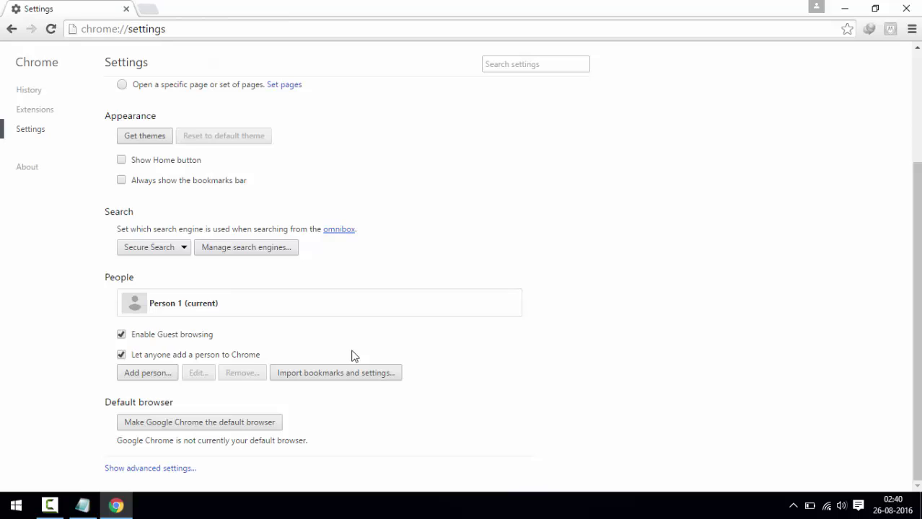
pyautogui.click(156, 471)
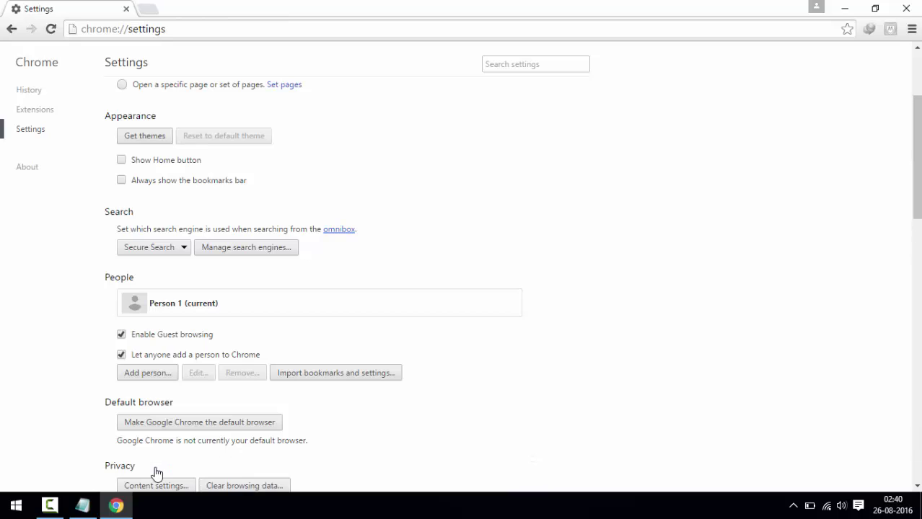
pyautogui.click(82, 507)
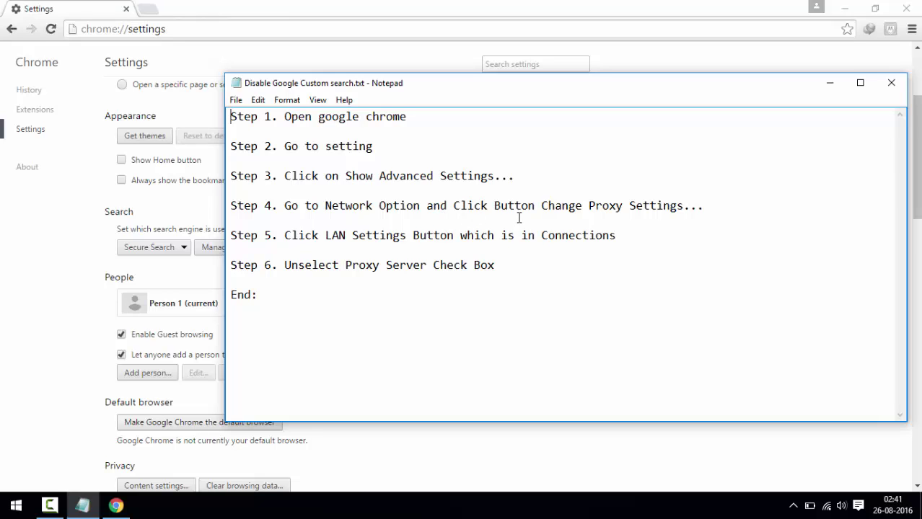
pyautogui.click(18, 365)
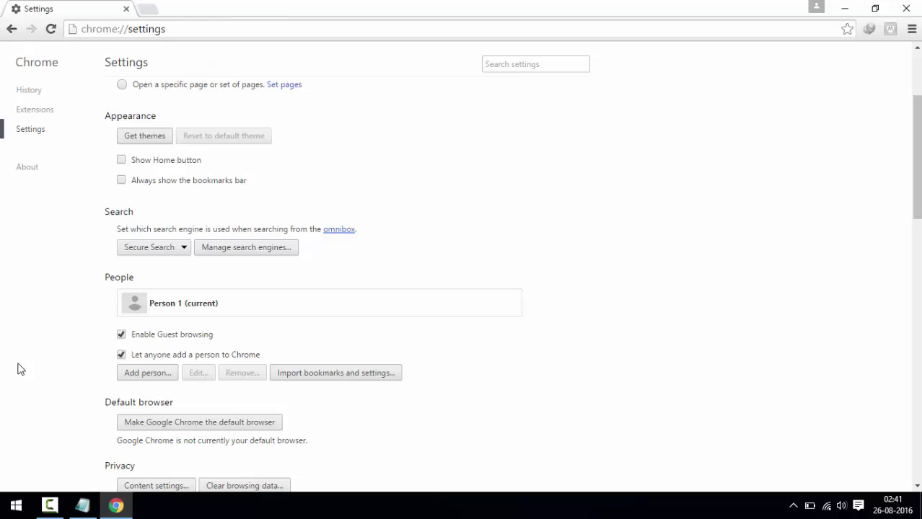
pyautogui.scroll(-4, 20, 369)
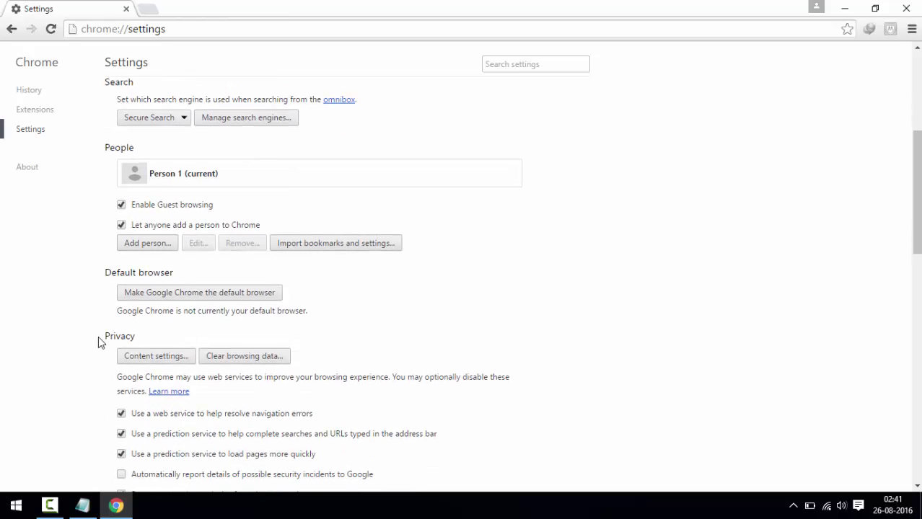
pyautogui.scroll(-10, 106, 342)
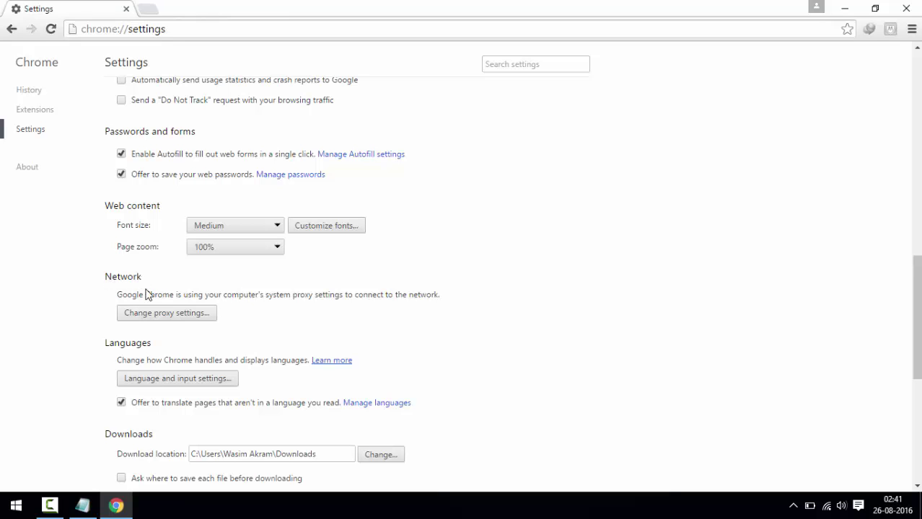
# Open Internet Properties via Change proxy settings, moving the notes window aside to the right
pyautogui.click(153, 315)
pyautogui.click(82, 505)
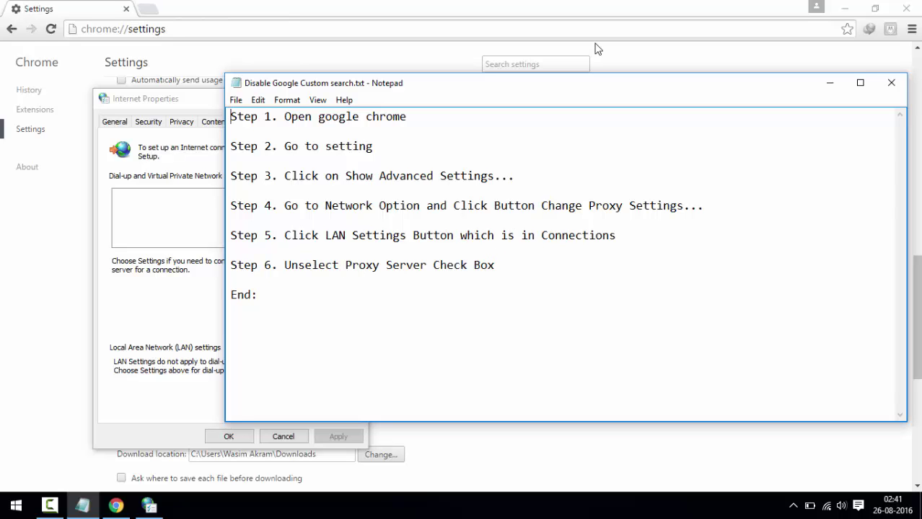
pyautogui.moveTo(608, 83); pyautogui.dragTo(697, 82)
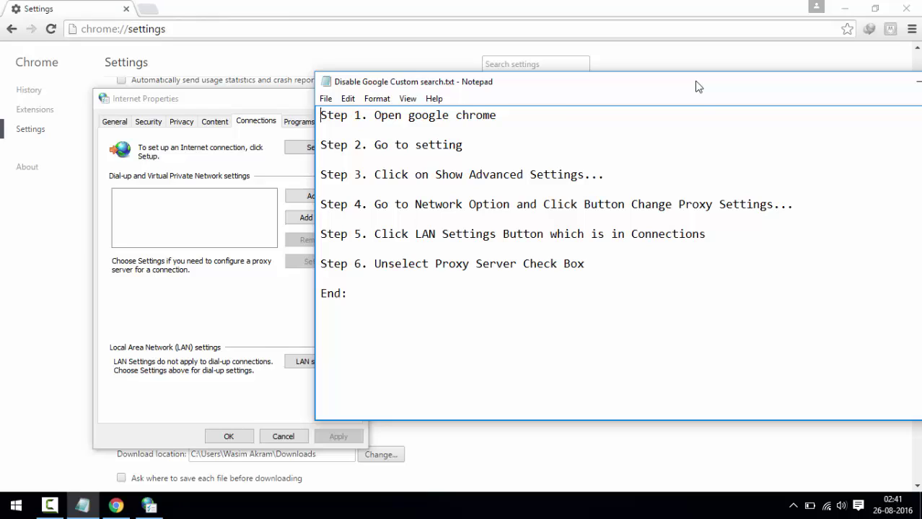
pyautogui.click(194, 207)
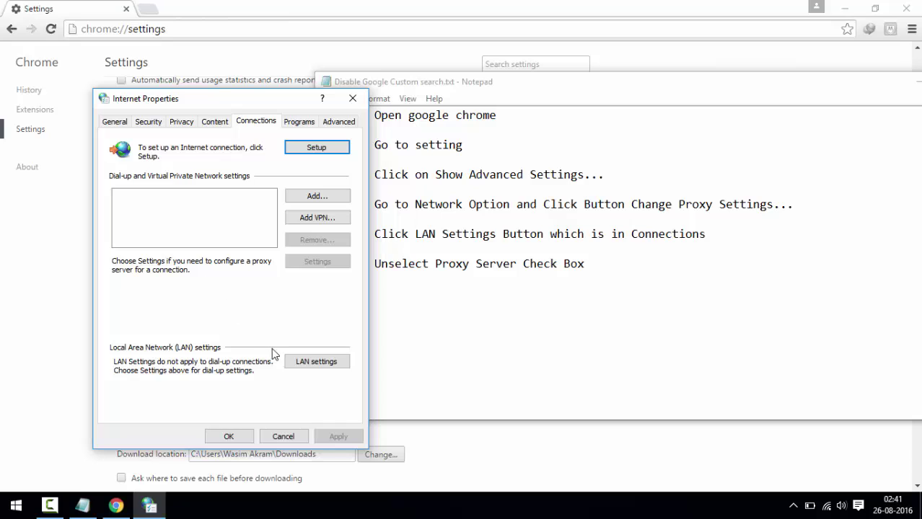
# Uncheck 'Use a proxy server for your LAN' in LAN settings and confirm OK in both dialogs
pyautogui.click(316, 361)
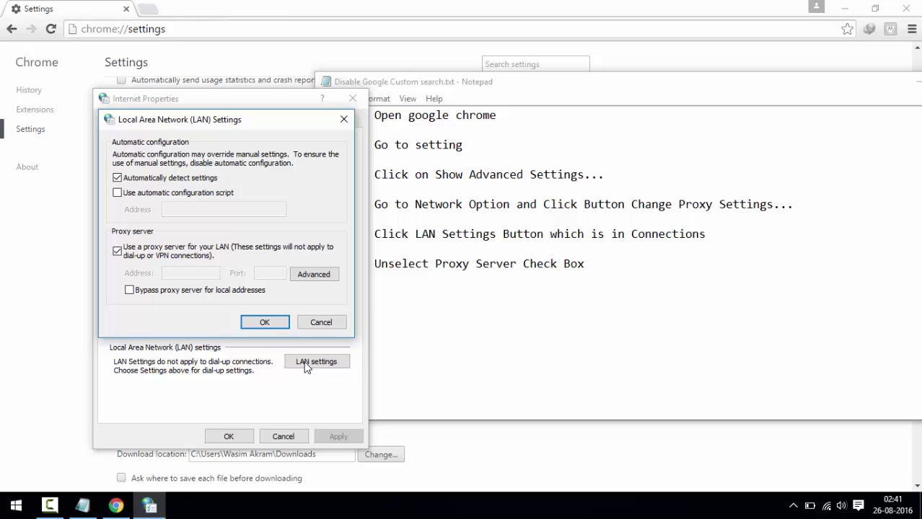
pyautogui.click(458, 357)
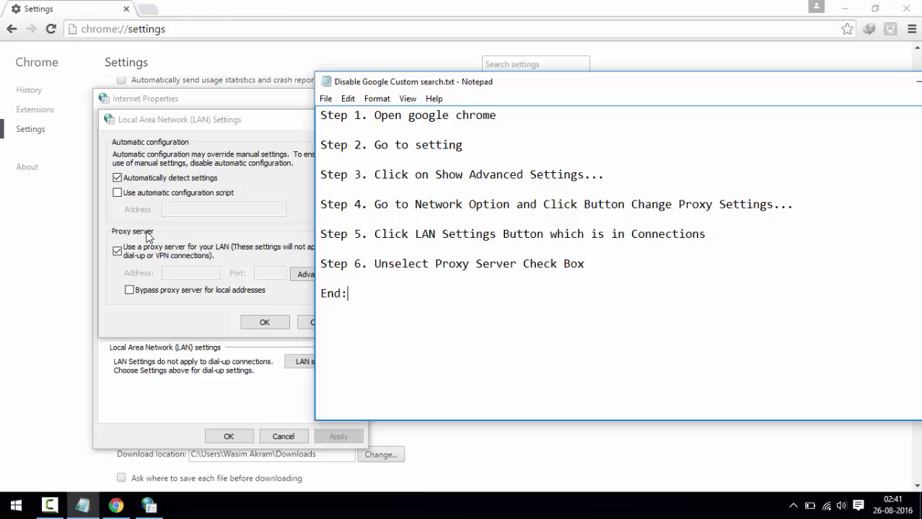
pyautogui.click(118, 252)
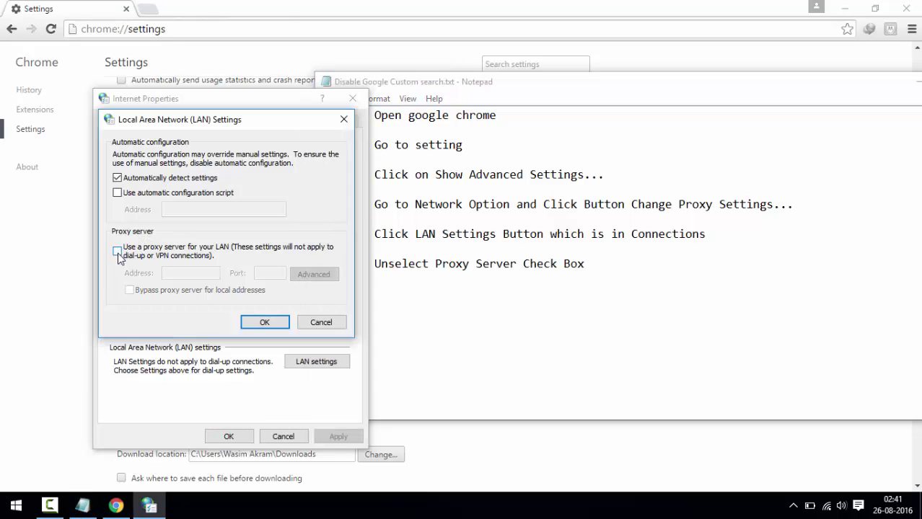
pyautogui.click(261, 325)
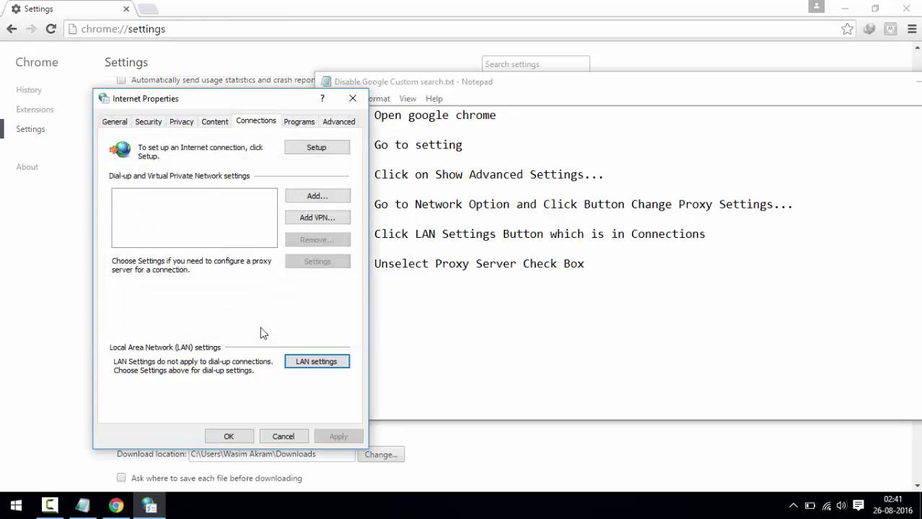
pyautogui.click(242, 436)
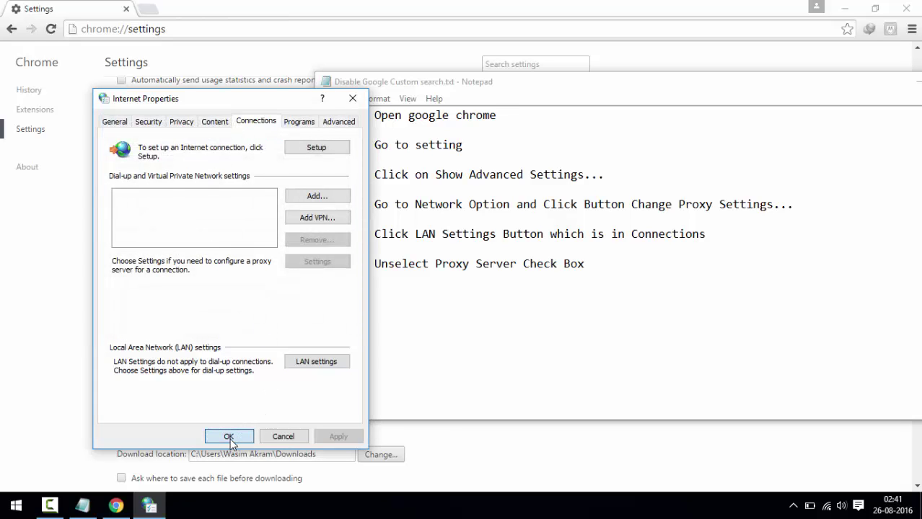
pyautogui.hotkey('alt', 'Tab')
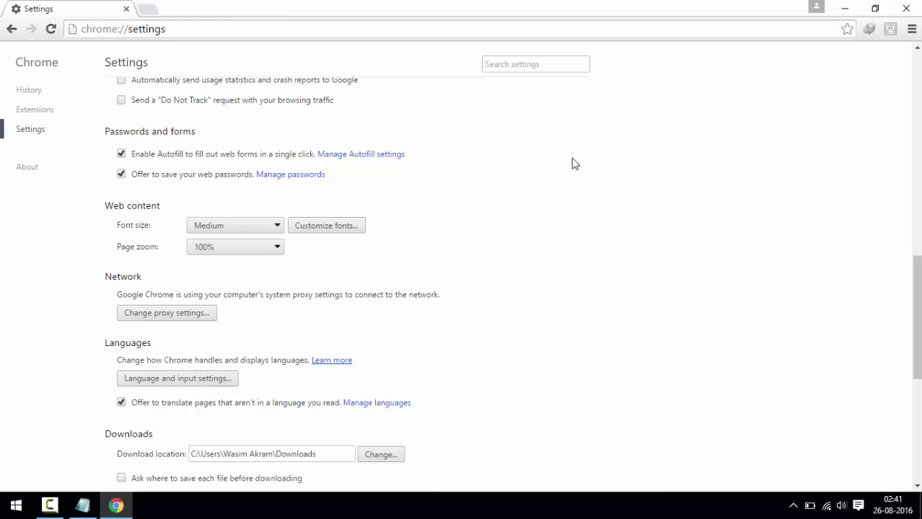
# Close Chrome, open Opera and search Google for 'hello', now getting ordinary google.co.in results
pyautogui.click(906, 8)
pyautogui.click(290, 275)
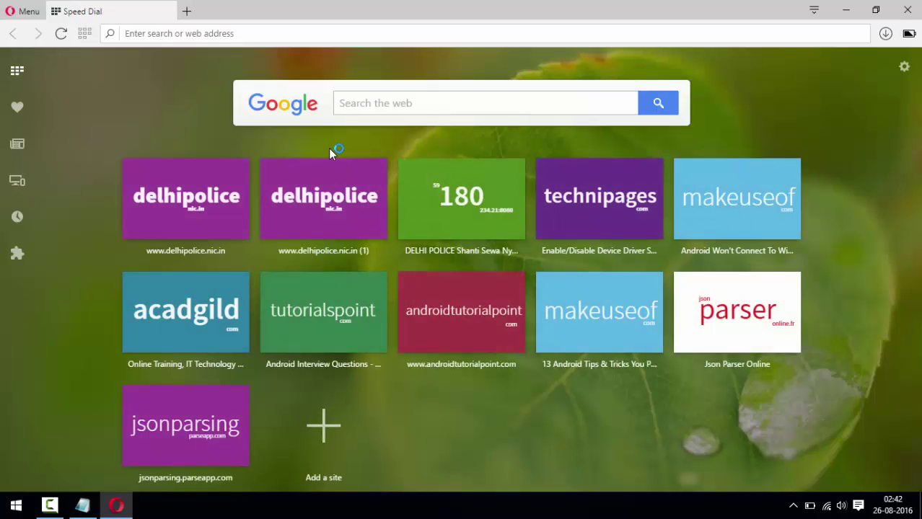
pyautogui.click(374, 105)
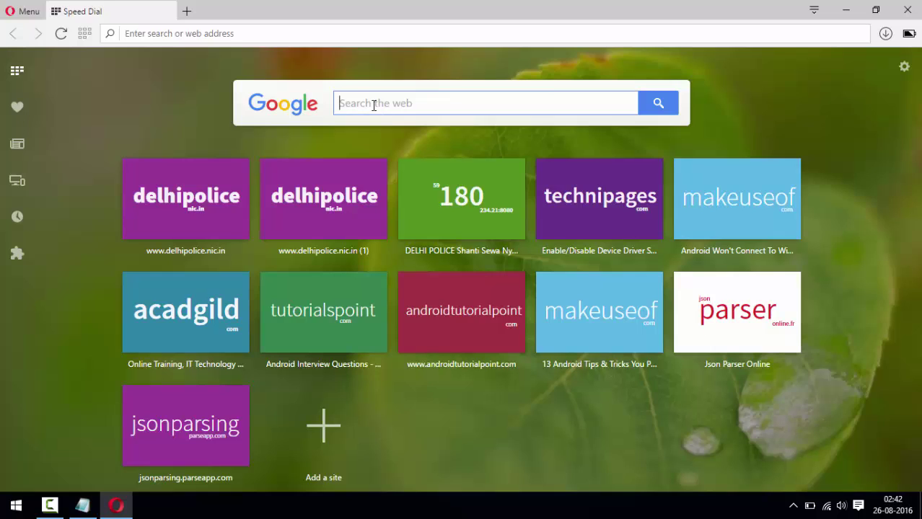
pyautogui.write('hello')
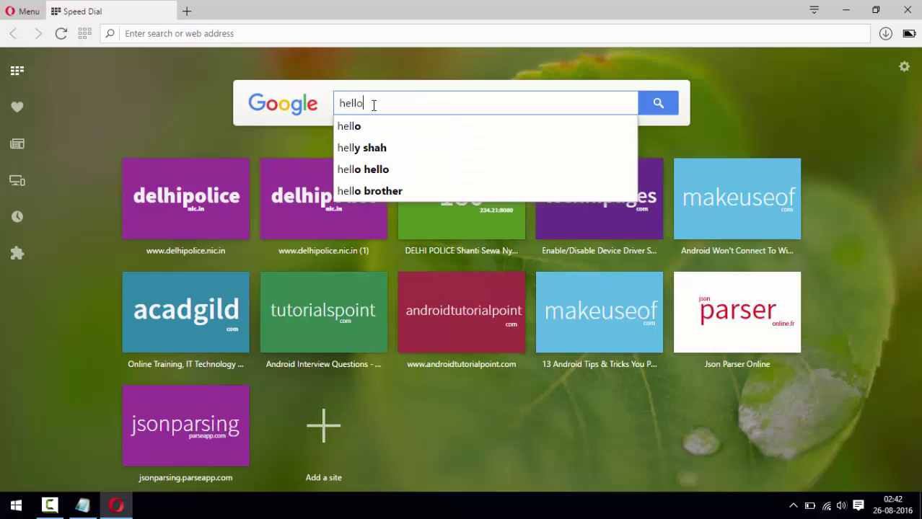
pyautogui.press('Return')
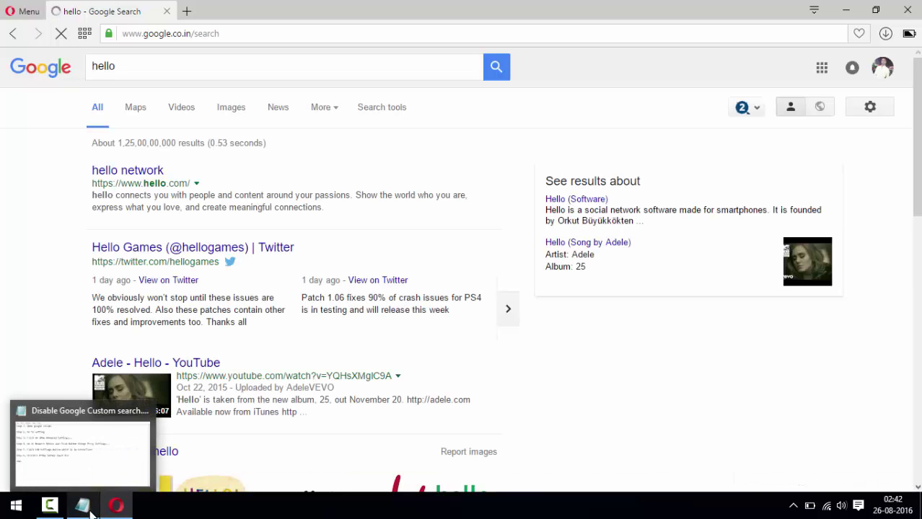
# Close the Opera window, leaving the Disable Google Custom search.txt notes on screen
pyautogui.click(906, 10)
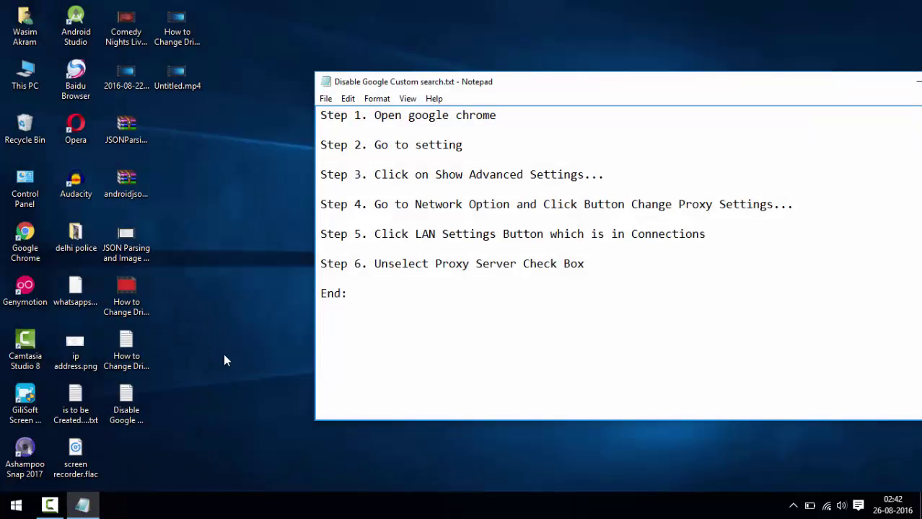